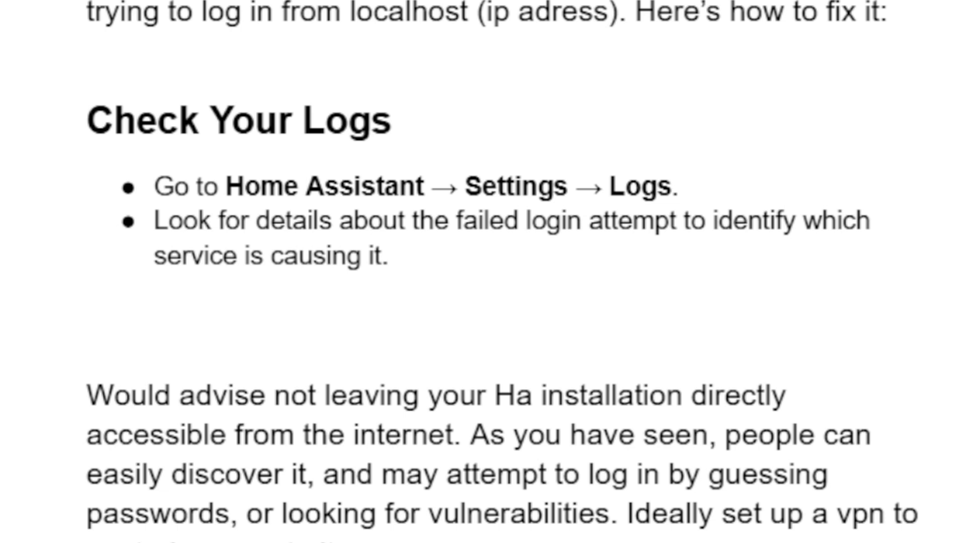
scroll(483, 302, down, 3)
scroll(483, 301, down, 2)
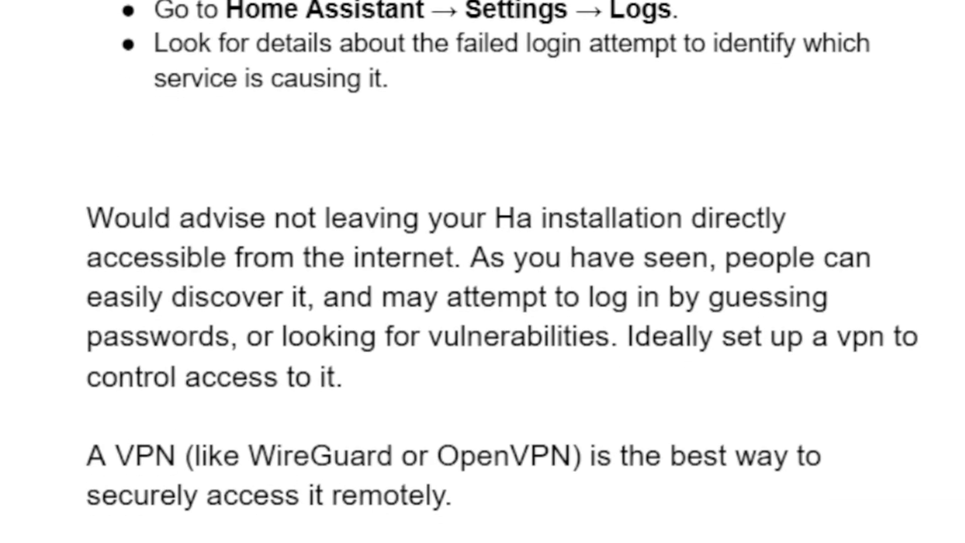
scroll(483, 302, down, 1)
scroll(483, 301, down, 1)
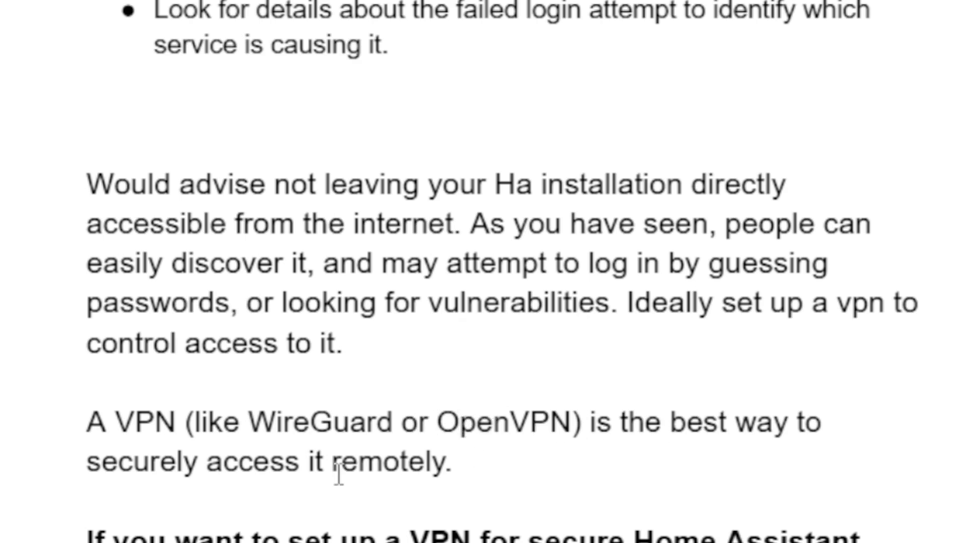
scroll(291, 506, down, 3)
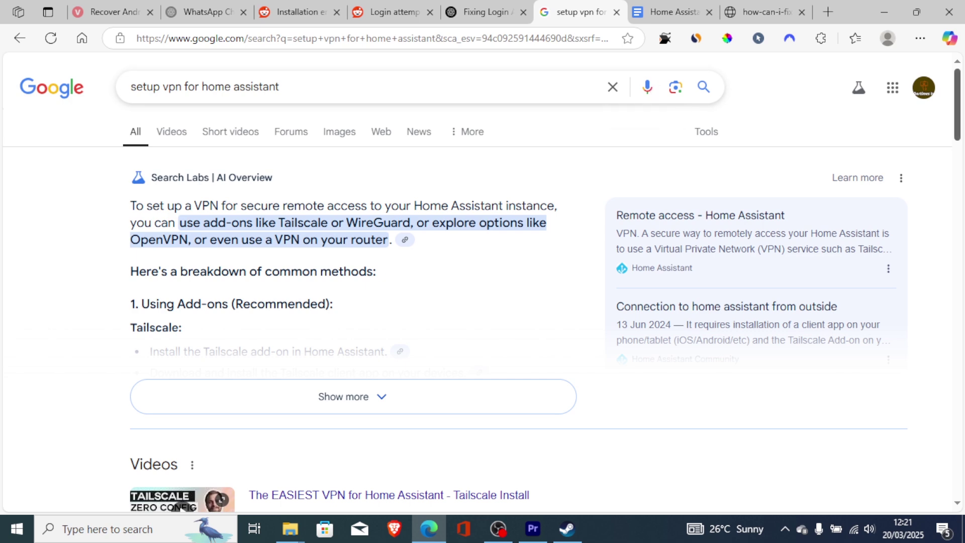
scroll(337, 226, down, 5)
scroll(338, 226, down, 3)
scroll(338, 226, down, 5)
drag(958, 227, 960, 91)
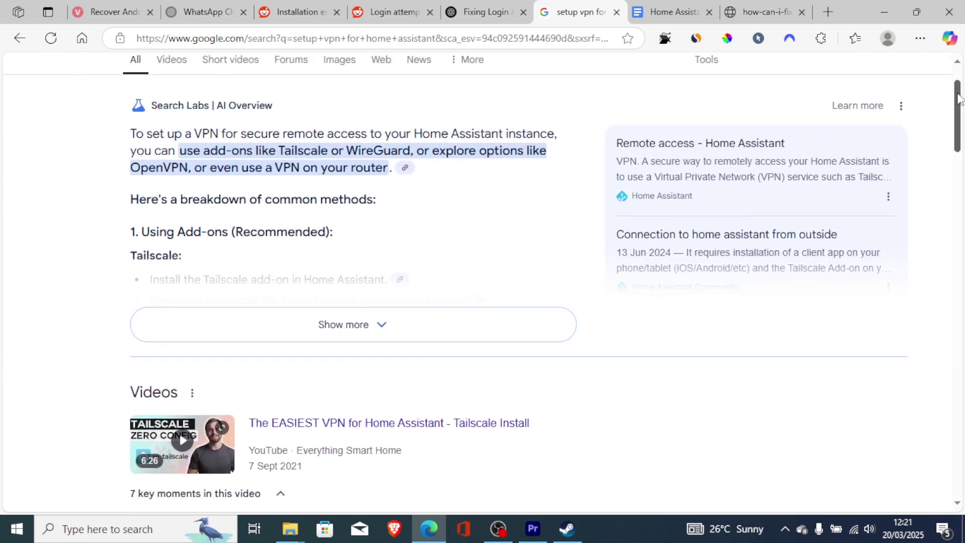
Switch to the Reddit 'Login attempt failed' thread suggesting nginx forwarded-IP headers.
click(392, 11)
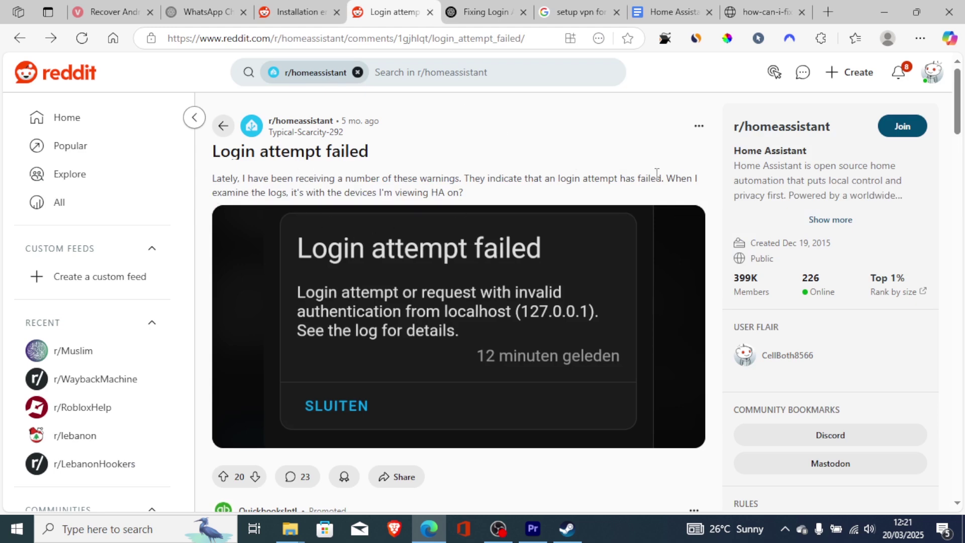
scroll(458, 301, down, 12)
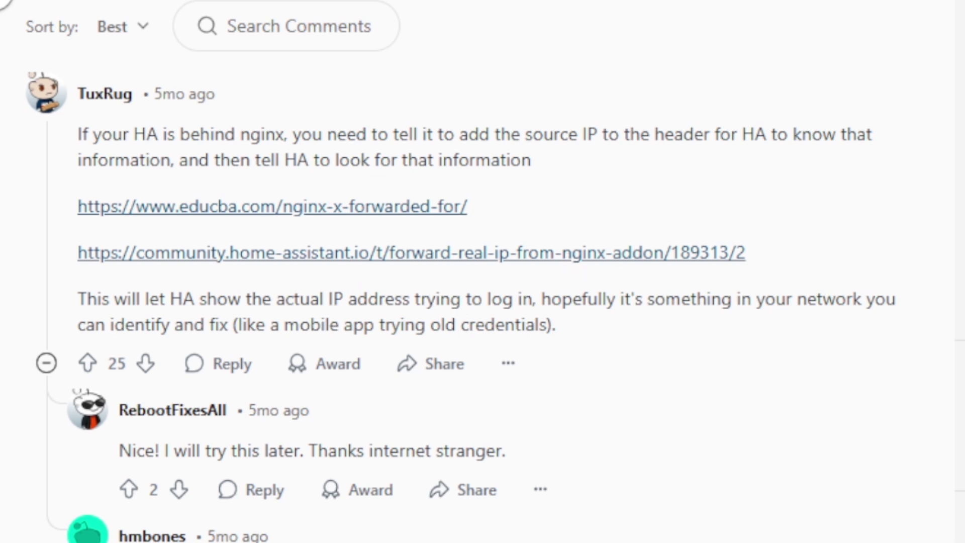
scroll(482, 272, up, 10)
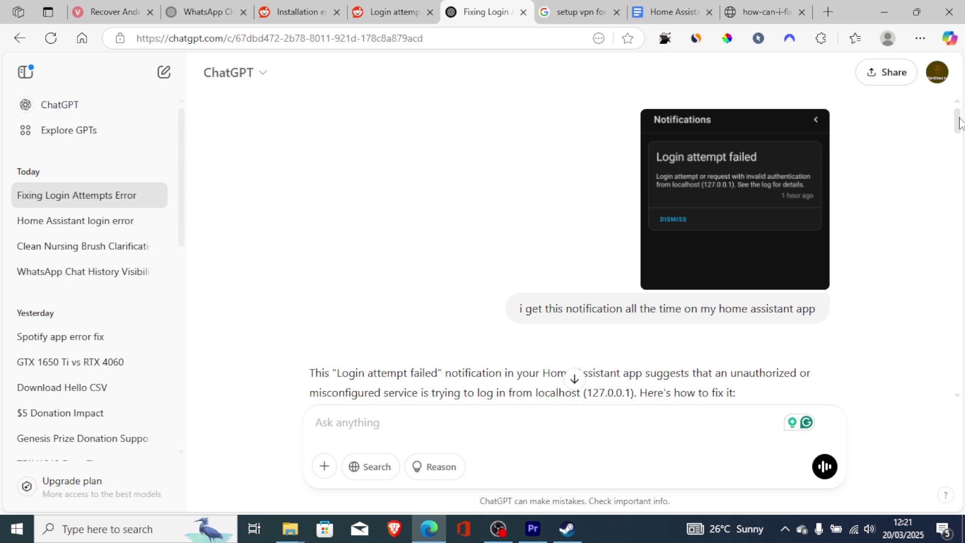
drag(958, 120, 959, 140)
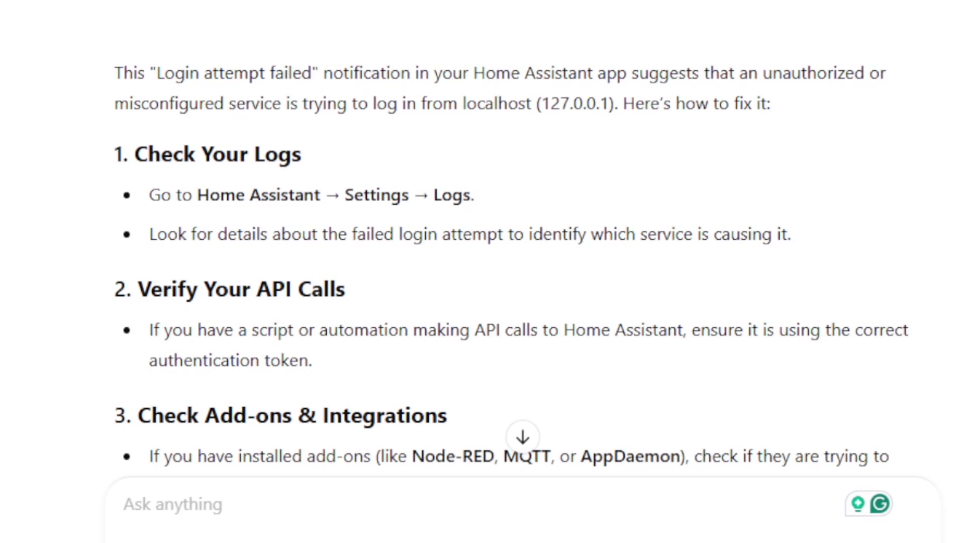
scroll(452, 226, down, 3)
scroll(452, 226, down, 2)
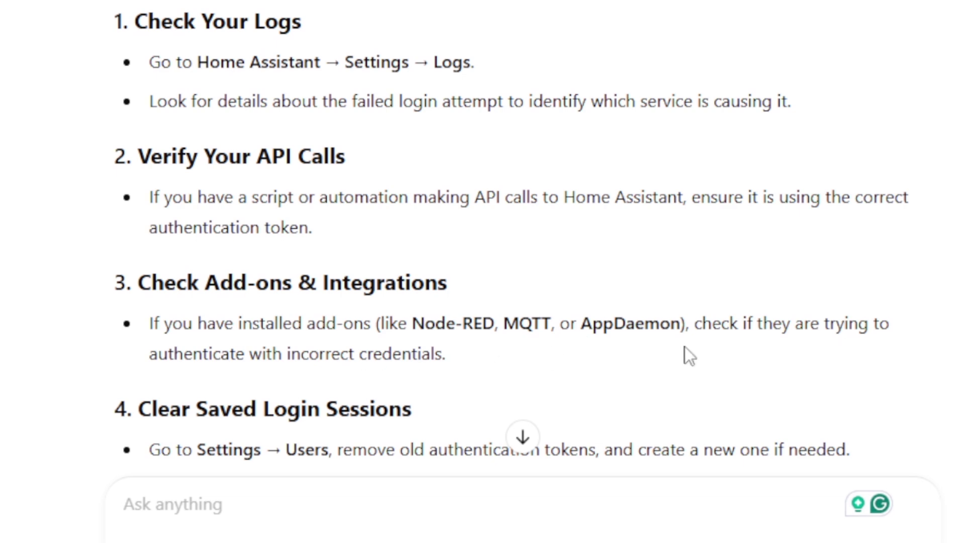
scroll(482, 271, down, 3)
scroll(483, 271, down, 2)
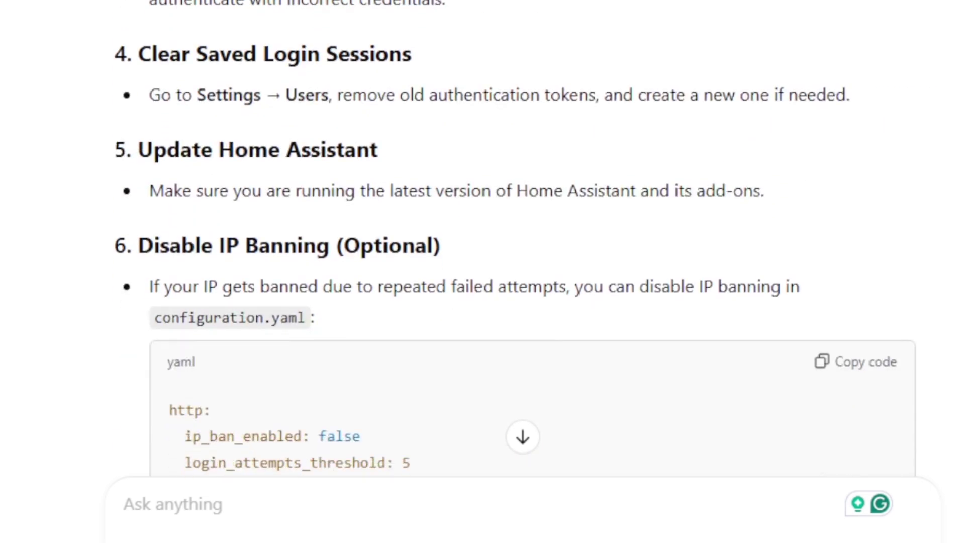
scroll(483, 272, up, 1)
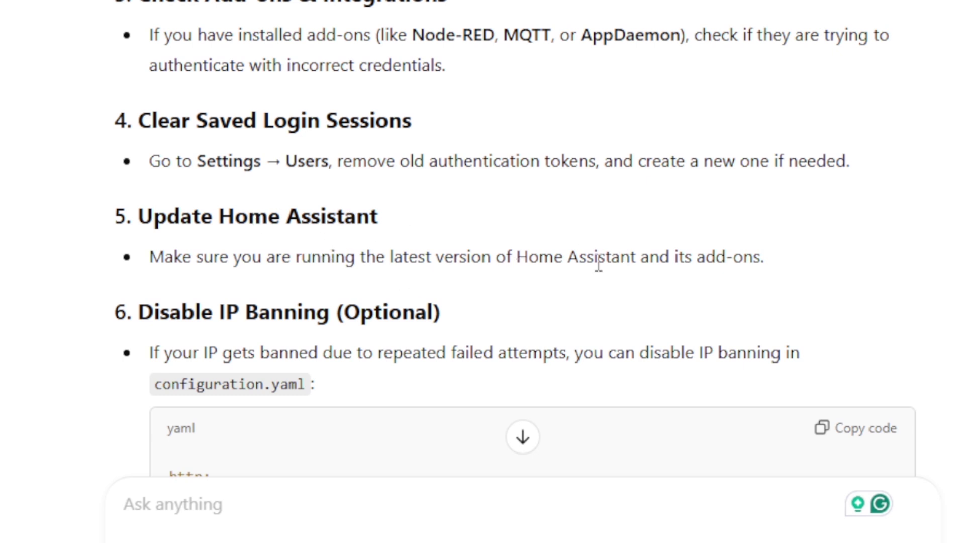
scroll(483, 272, down, 3)
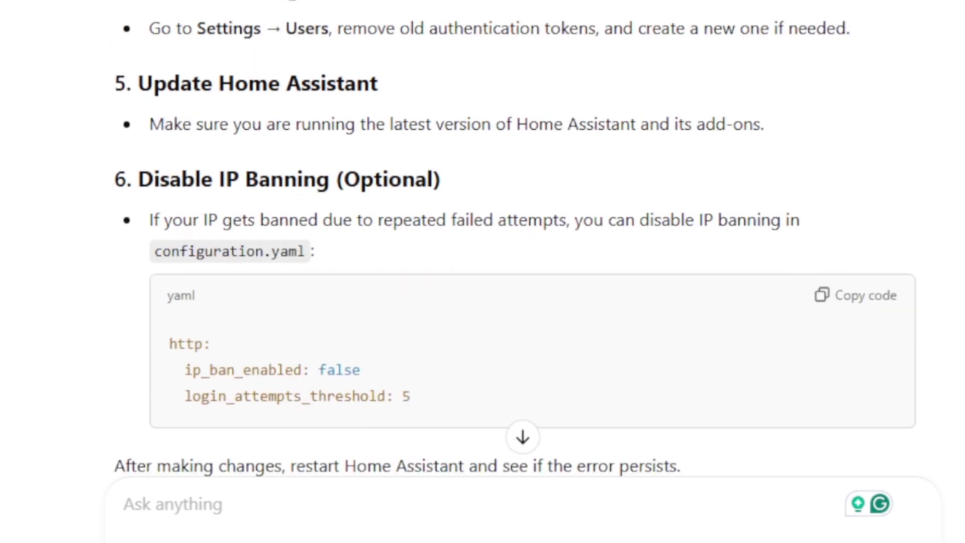
scroll(483, 272, down, 3)
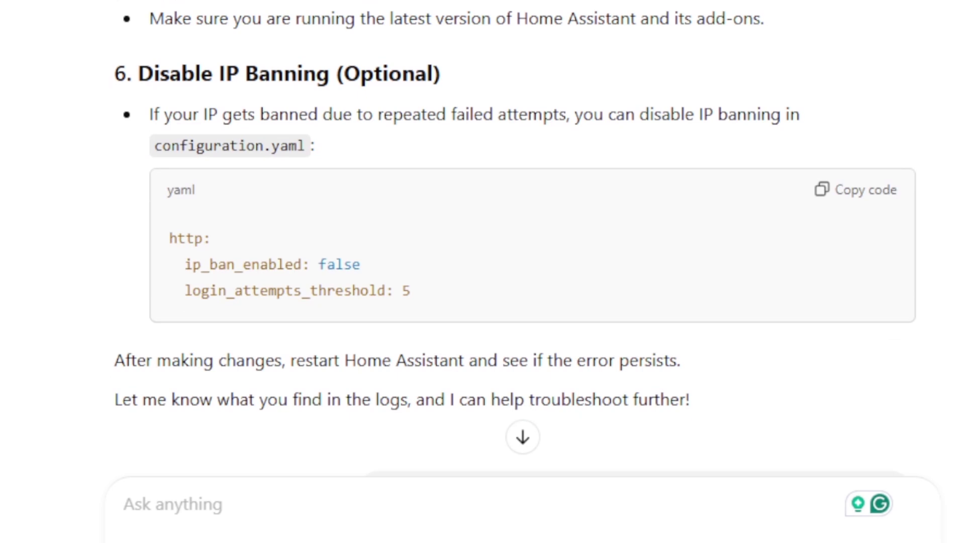